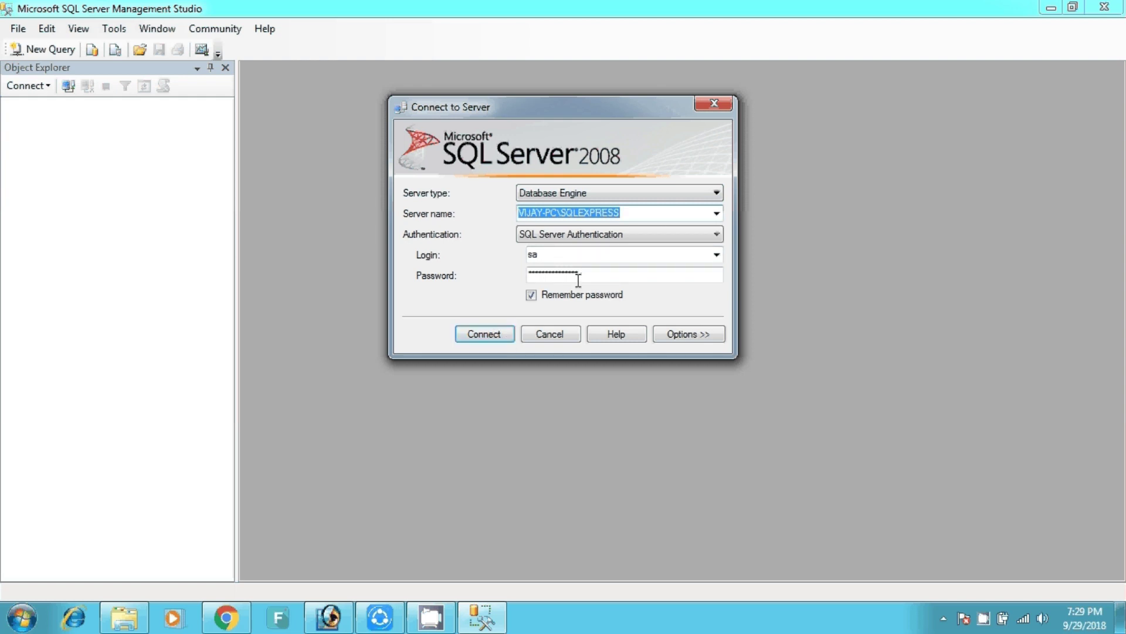
Re-enter the login password, connect to the local SQLEXPRESS server, and expand its Databases folder.
double_click(624, 274)
key(BackSpace)
text(12)
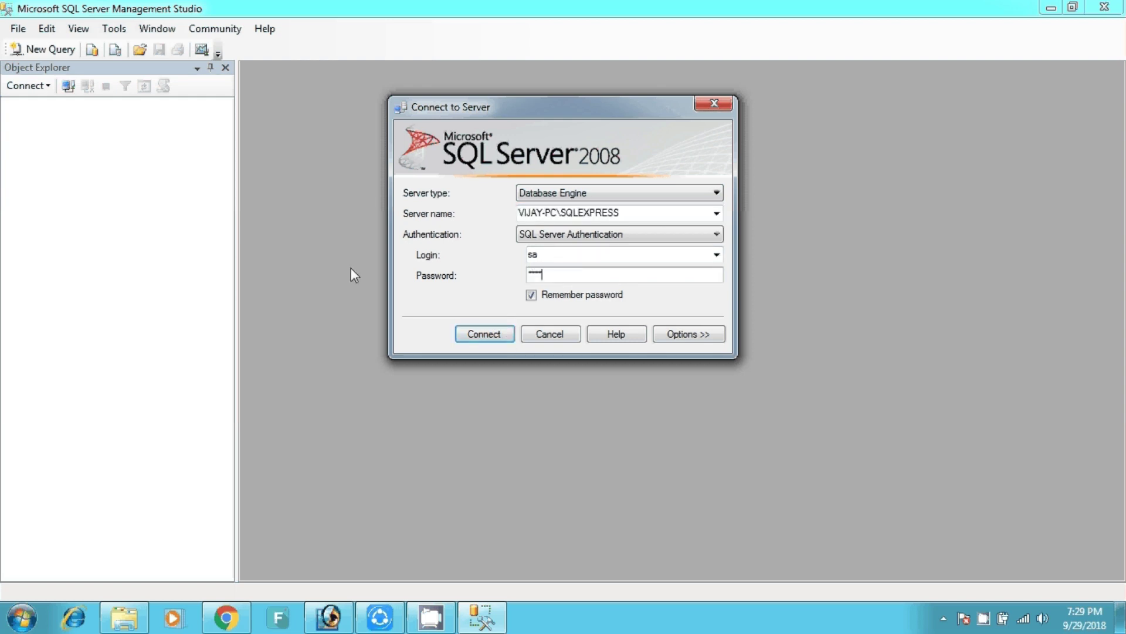
text(3456789)
click(489, 334)
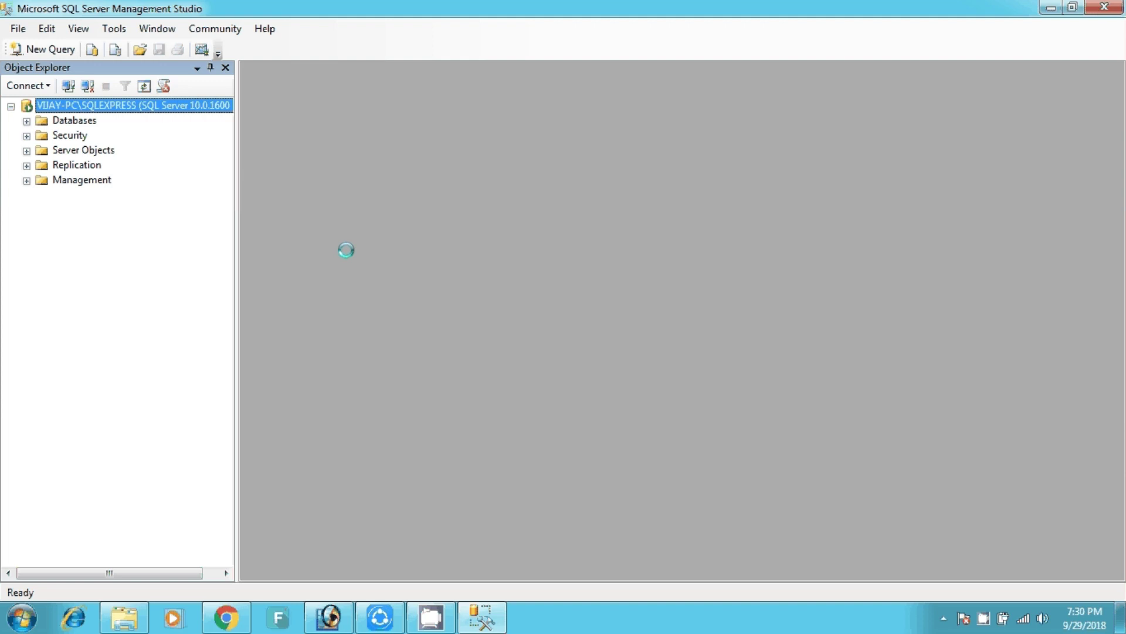
click(27, 121)
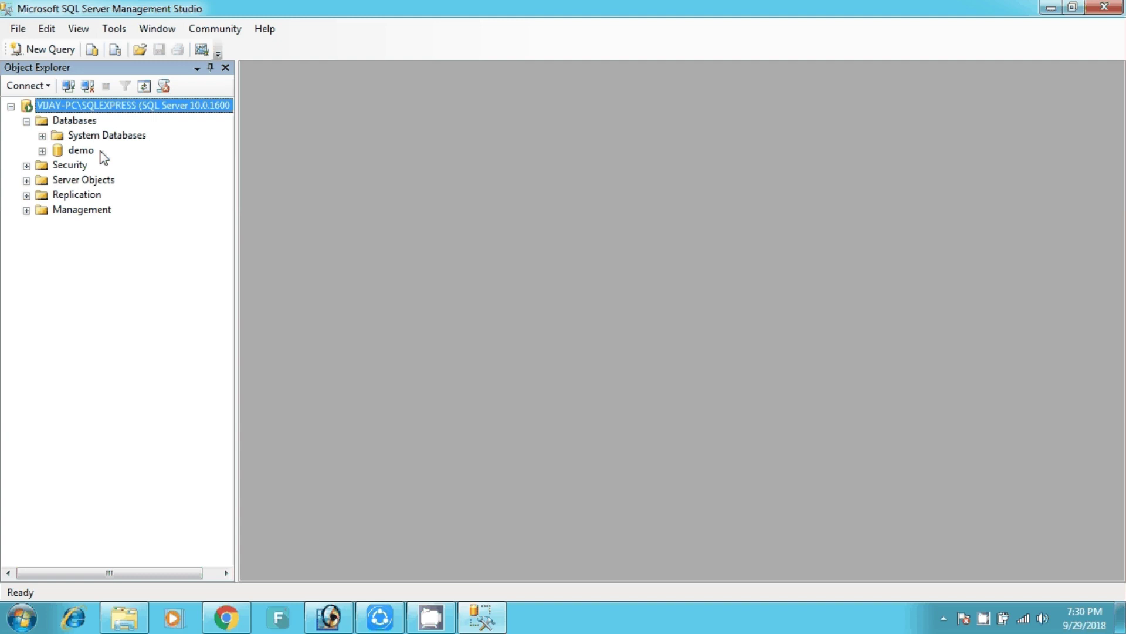
Create a new database named demo2 from the Databases folder and dismiss the notification balloon.
click(68, 122)
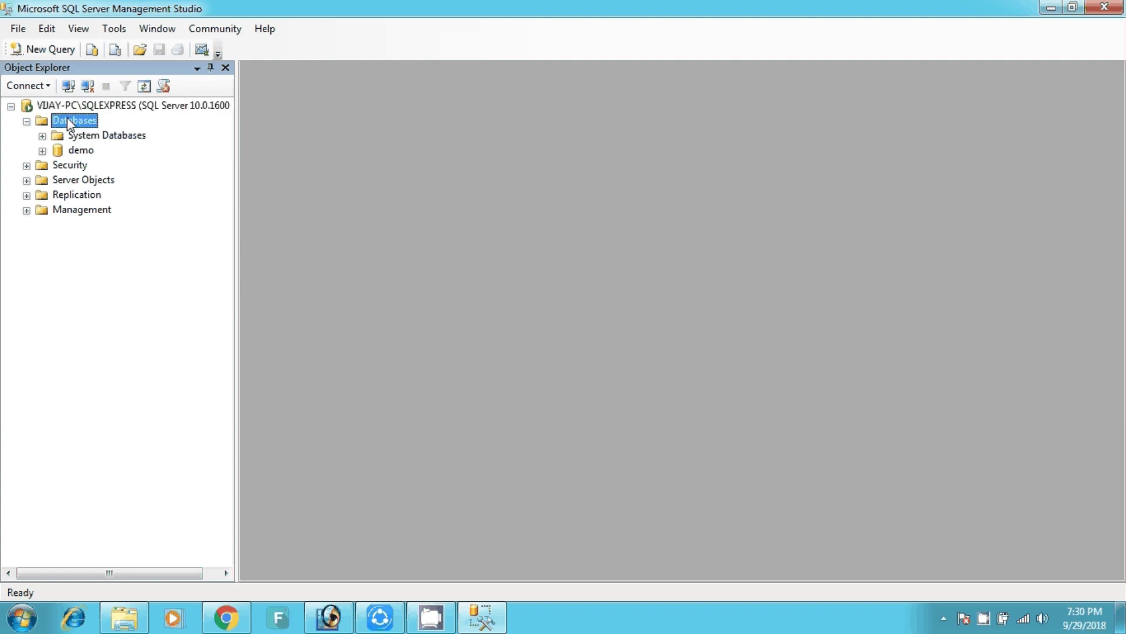
right_click(68, 121)
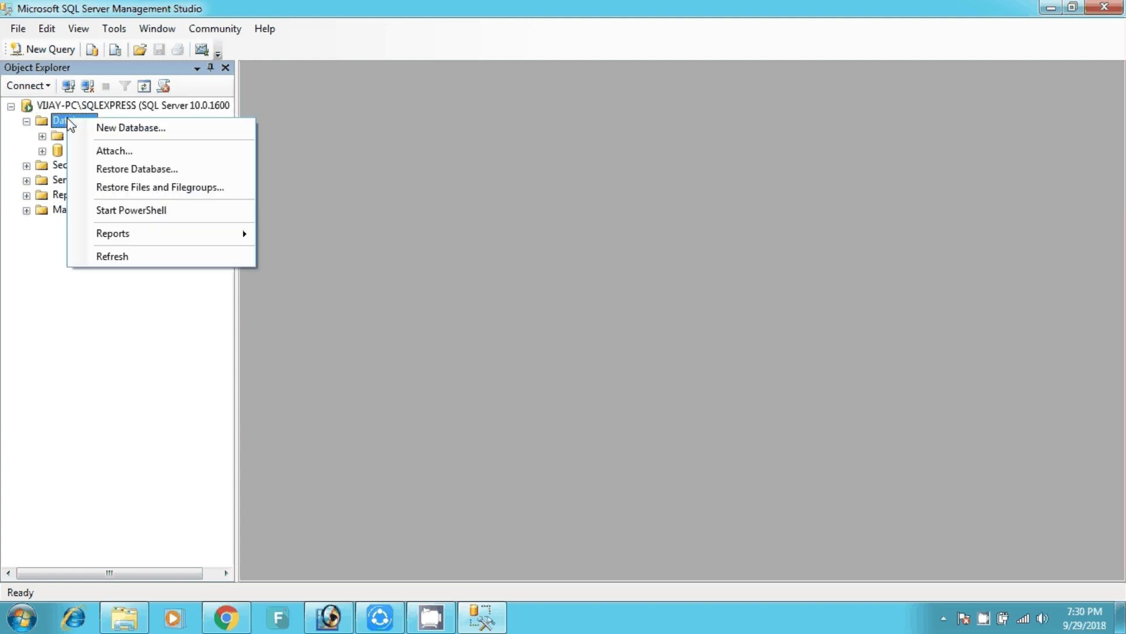
click(106, 128)
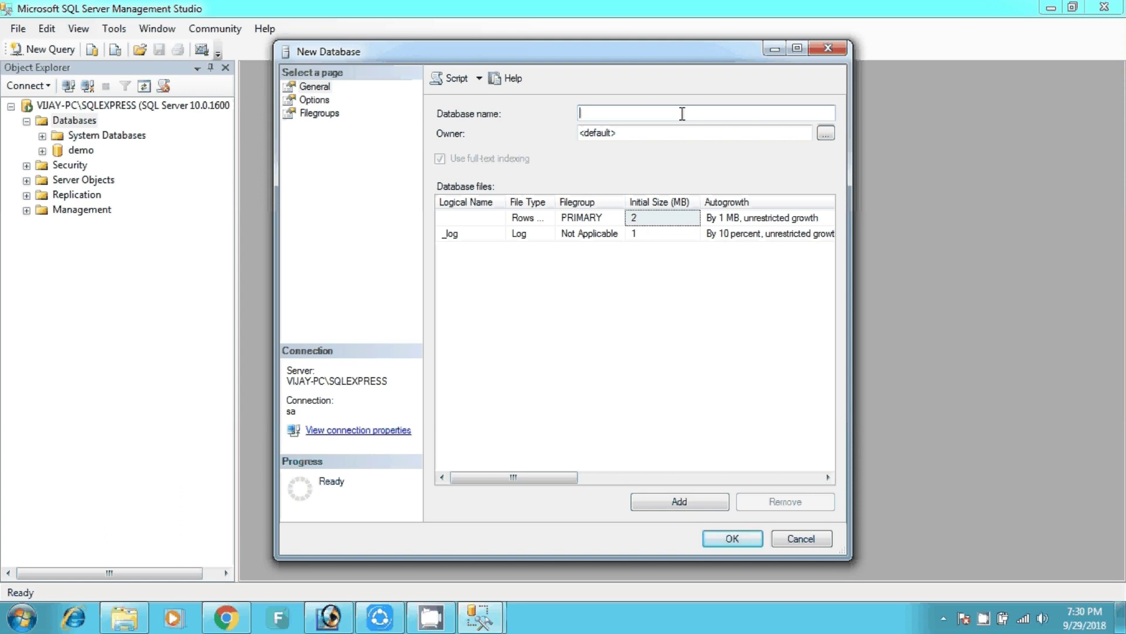
text(demo2)
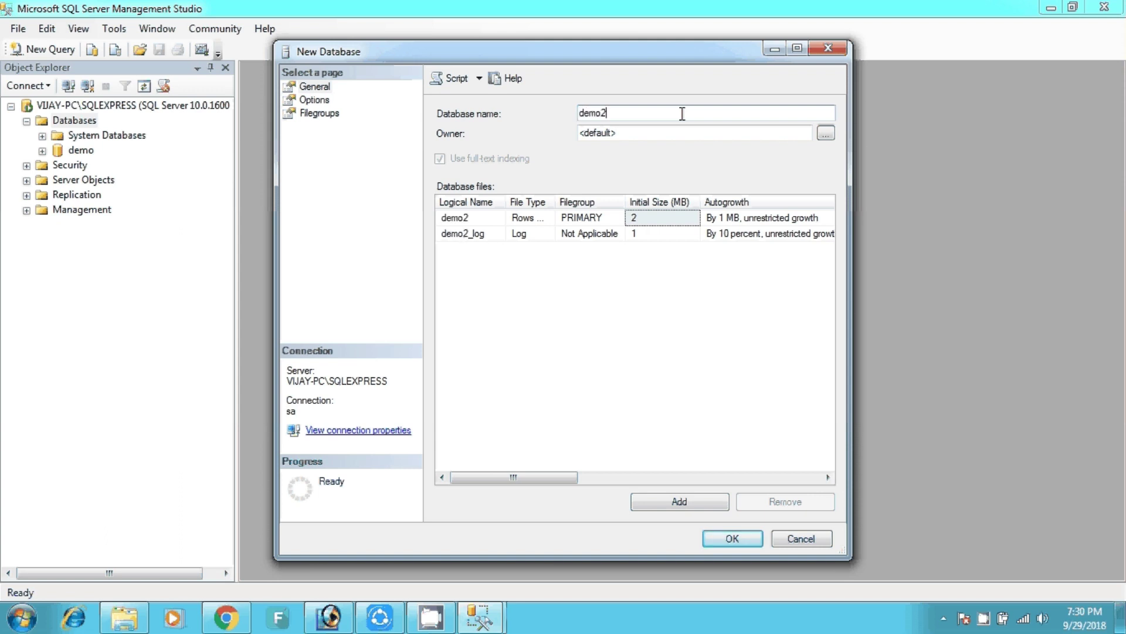
click(747, 542)
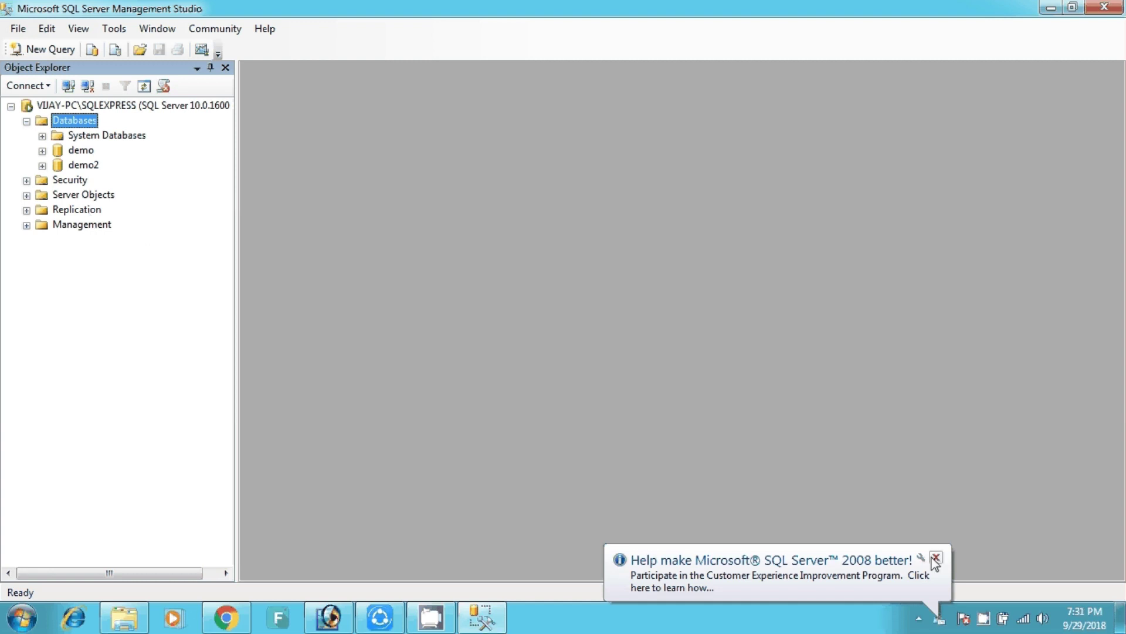
click(936, 557)
Go through Control Panel to Administrative Tools and launch Data Sources (ODBC).
click(23, 618)
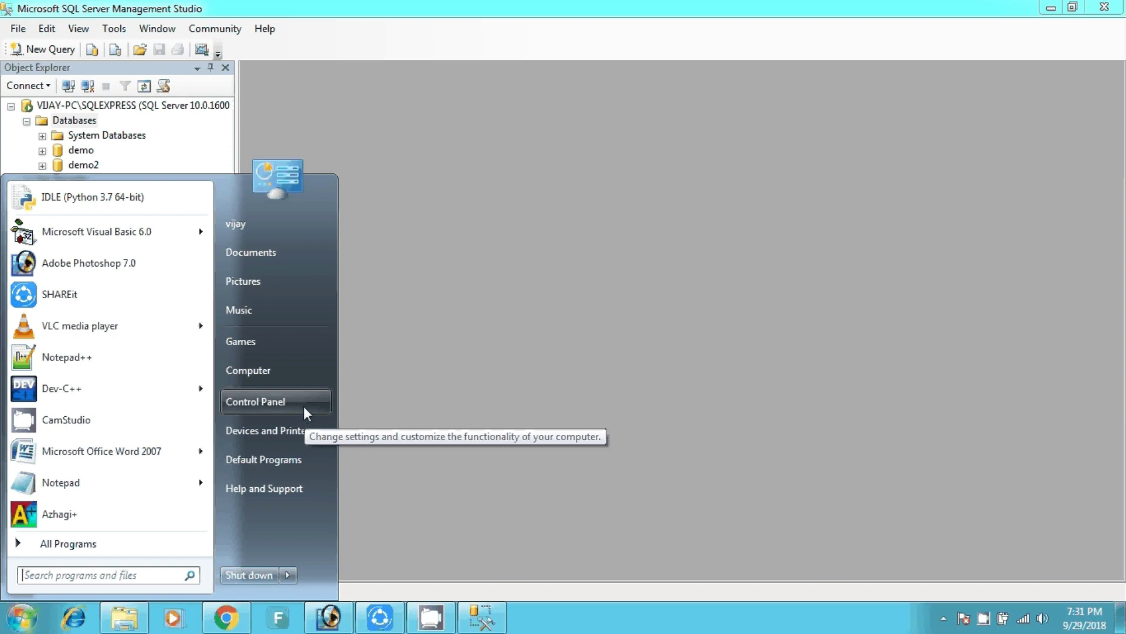
click(239, 403)
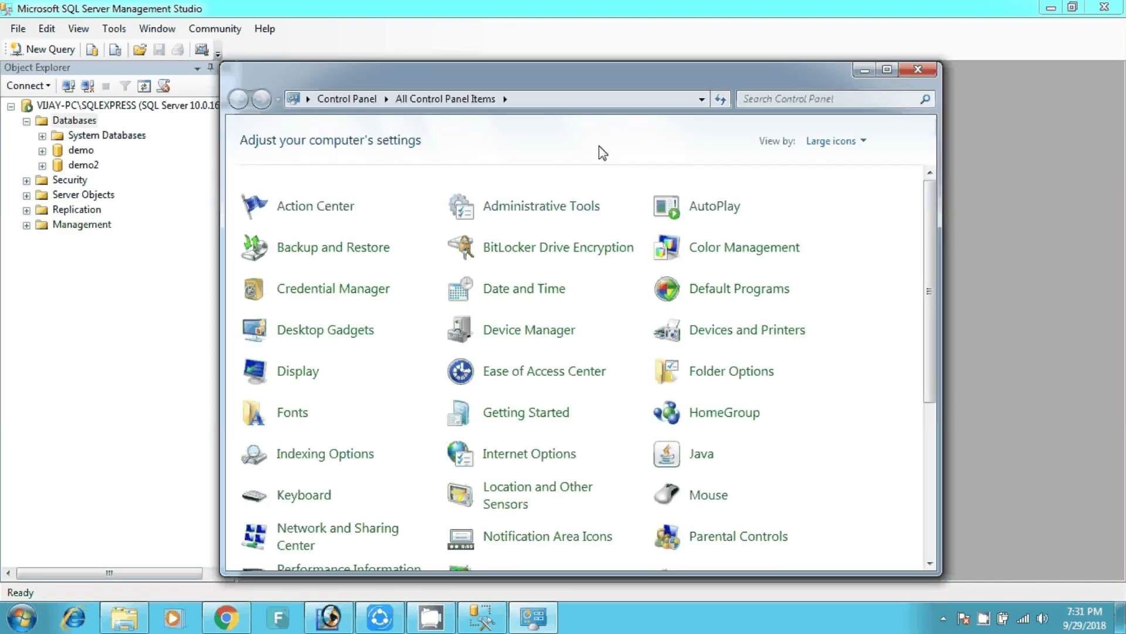
click(886, 70)
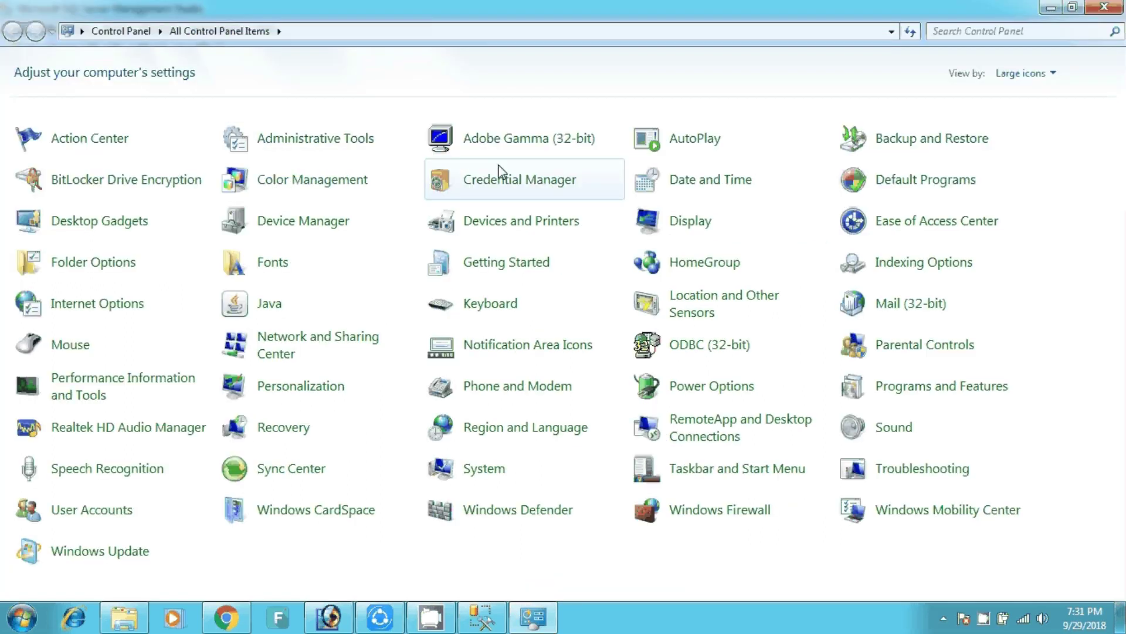
click(299, 140)
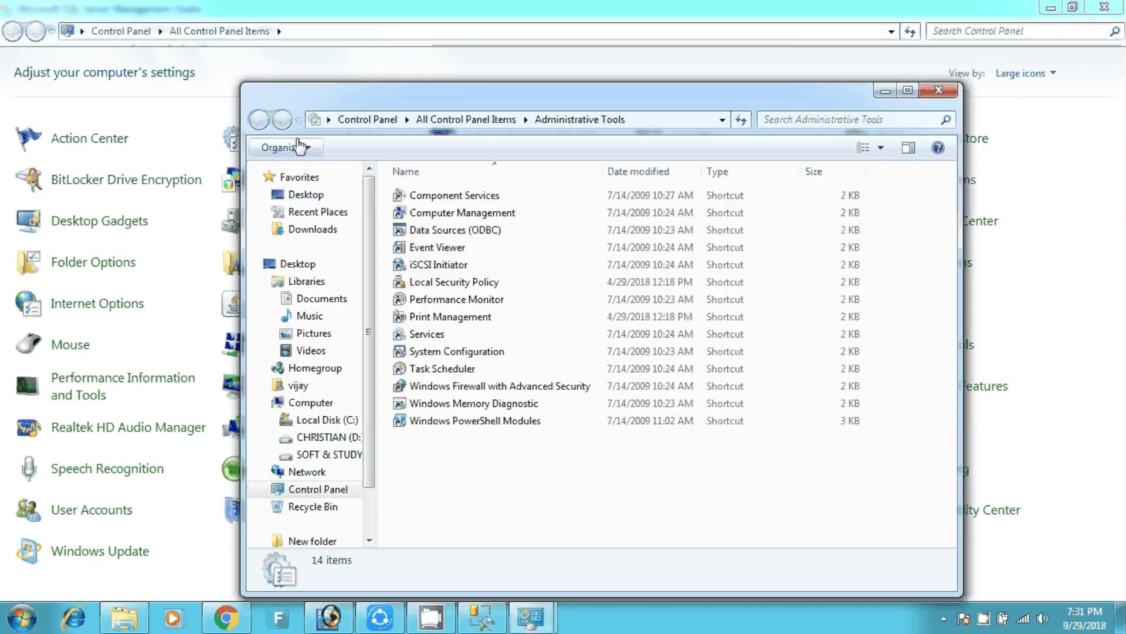
double_click(600, 104)
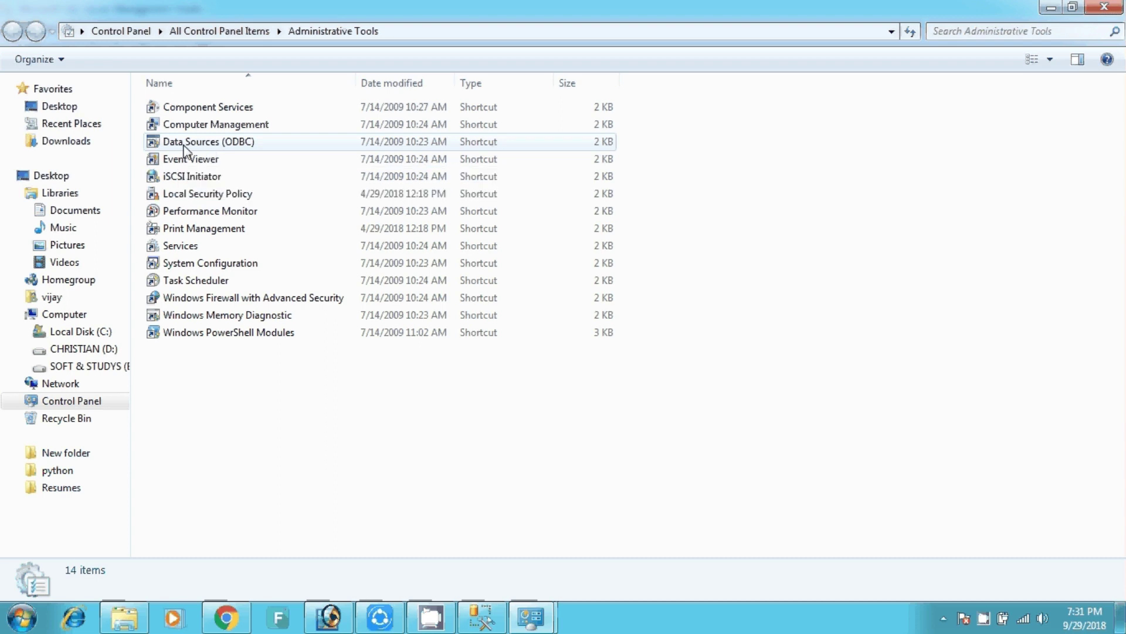
click(242, 147)
double_click(242, 147)
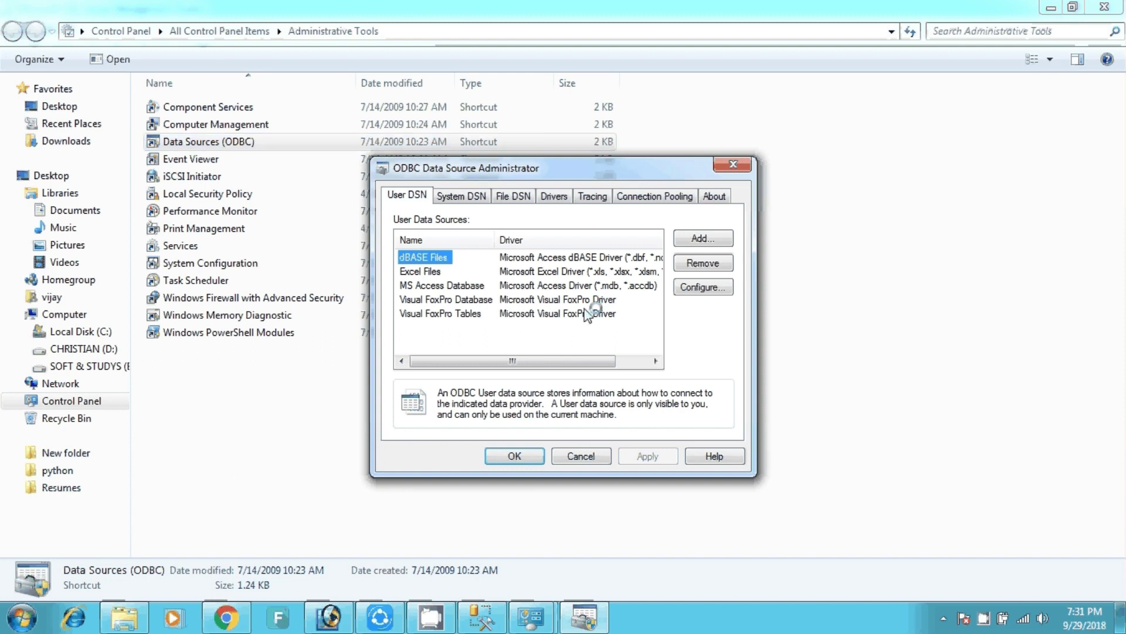
Remove the existing sqlserver entry from the System DSN list.
click(469, 198)
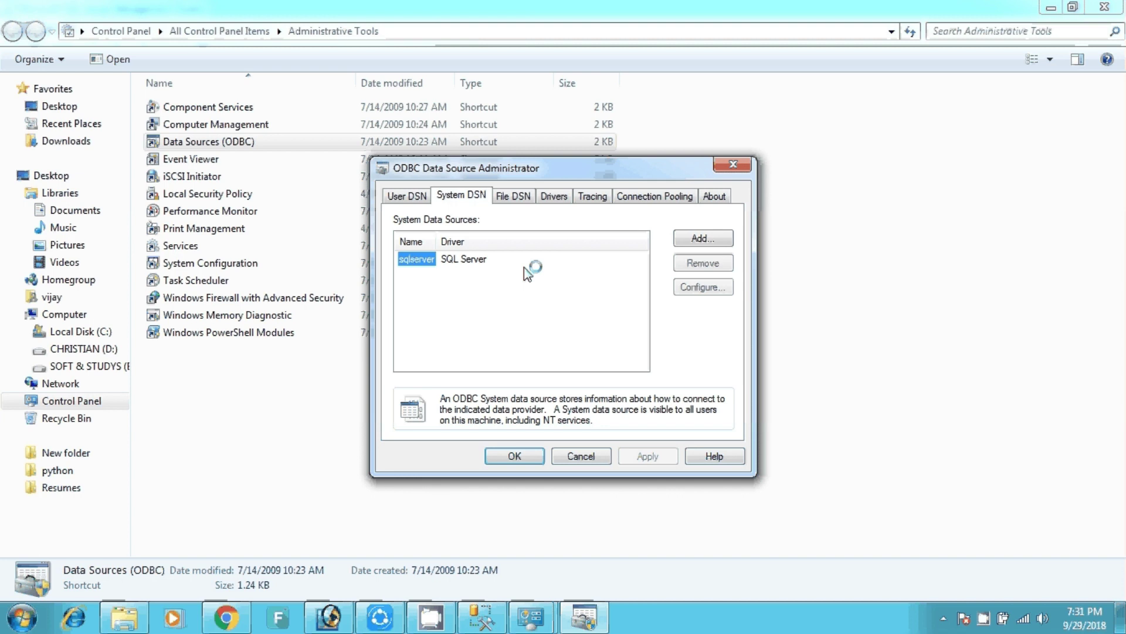
click(699, 263)
click(638, 362)
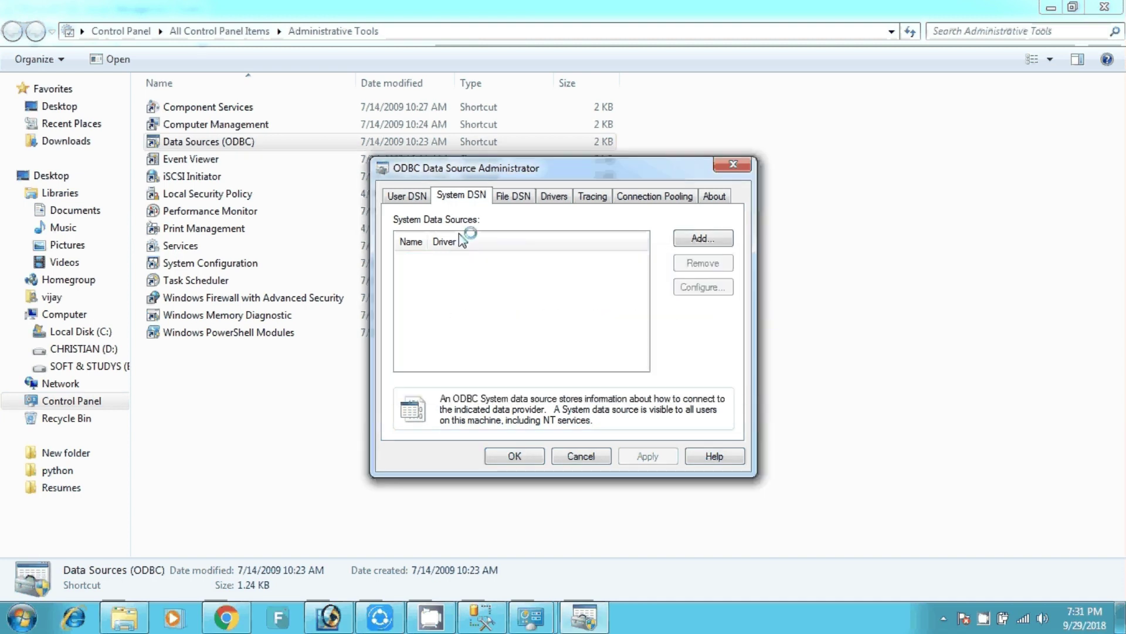
Add a new SQL Server system data source named sqlserver.
click(695, 241)
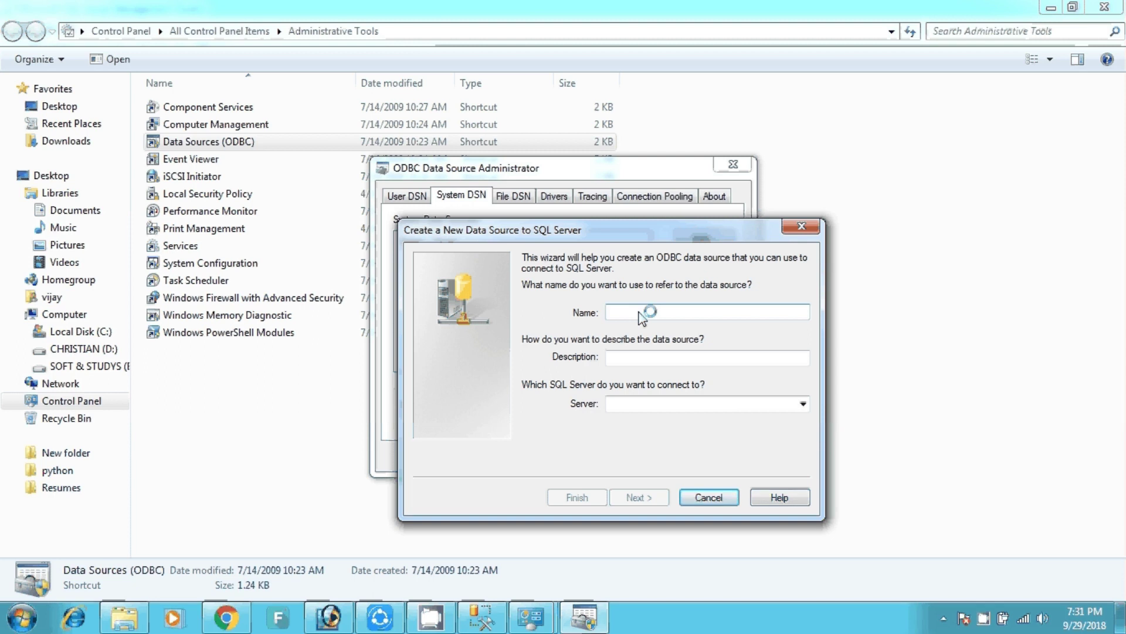
text(sqlserver)
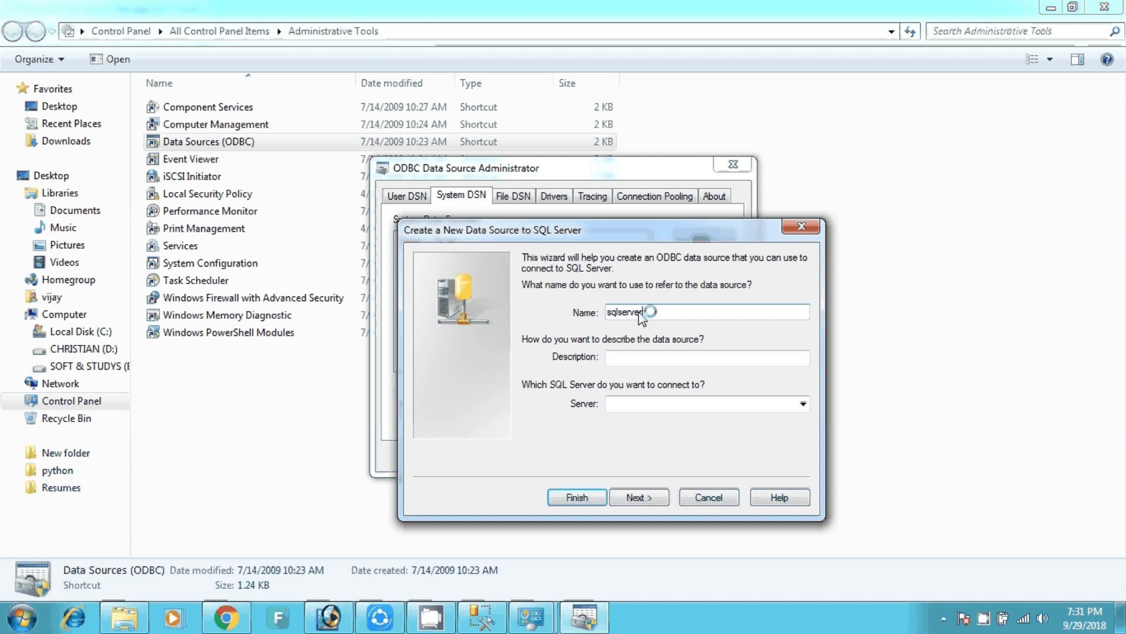
click(672, 359)
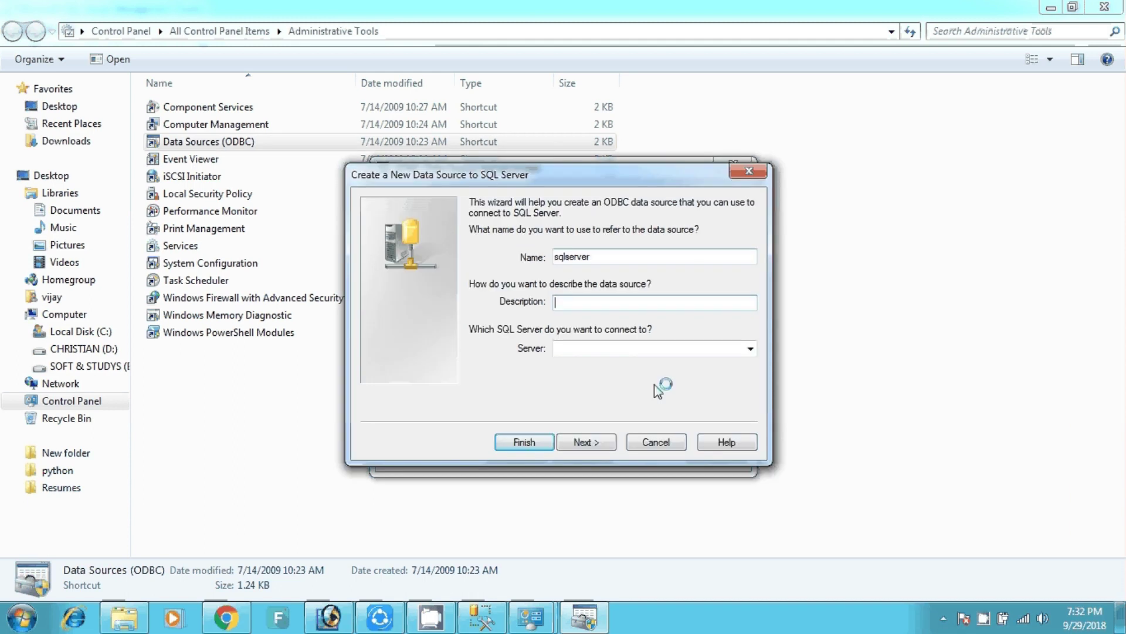
click(661, 351)
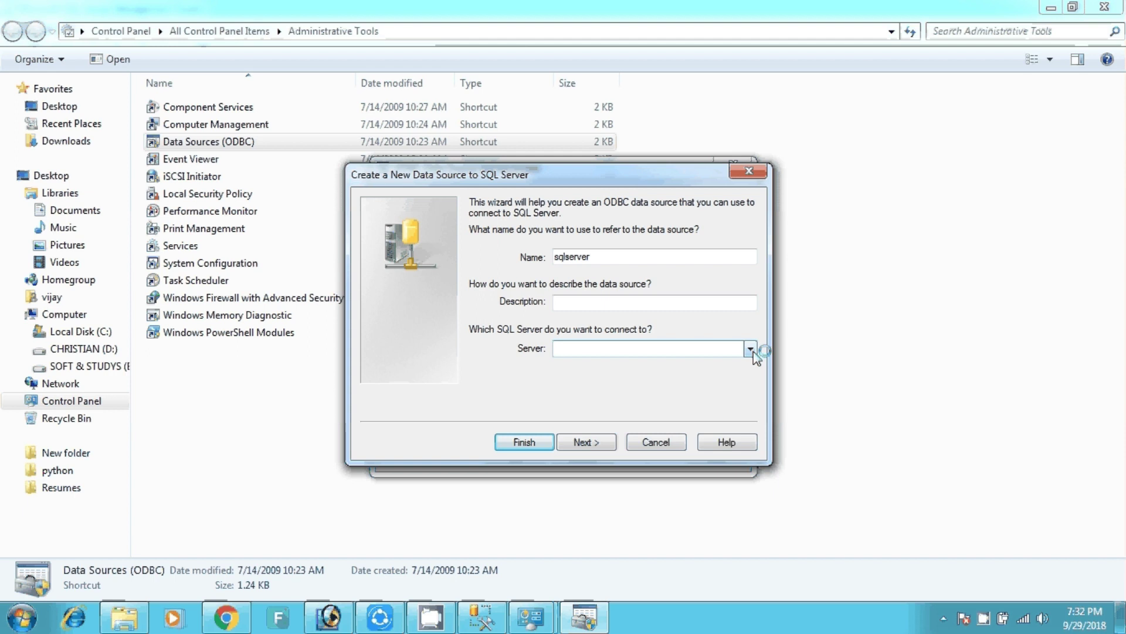
In Management Studio, collapse the SQLEXPRESS server node and open its Connect to Server dialog.
click(487, 621)
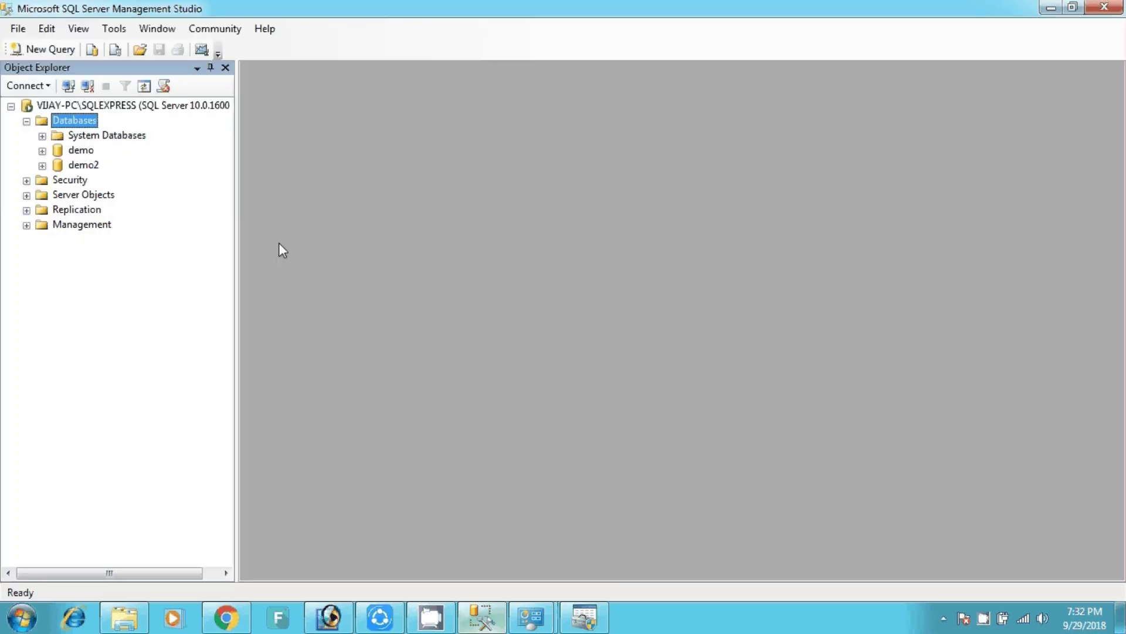
double_click(81, 107)
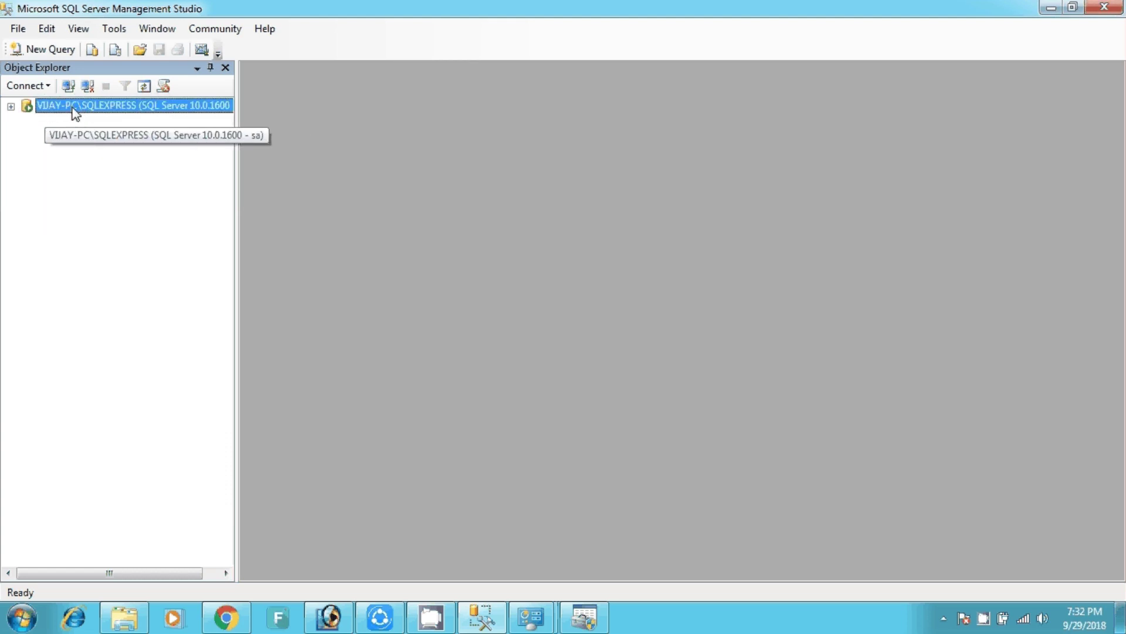
right_click(73, 111)
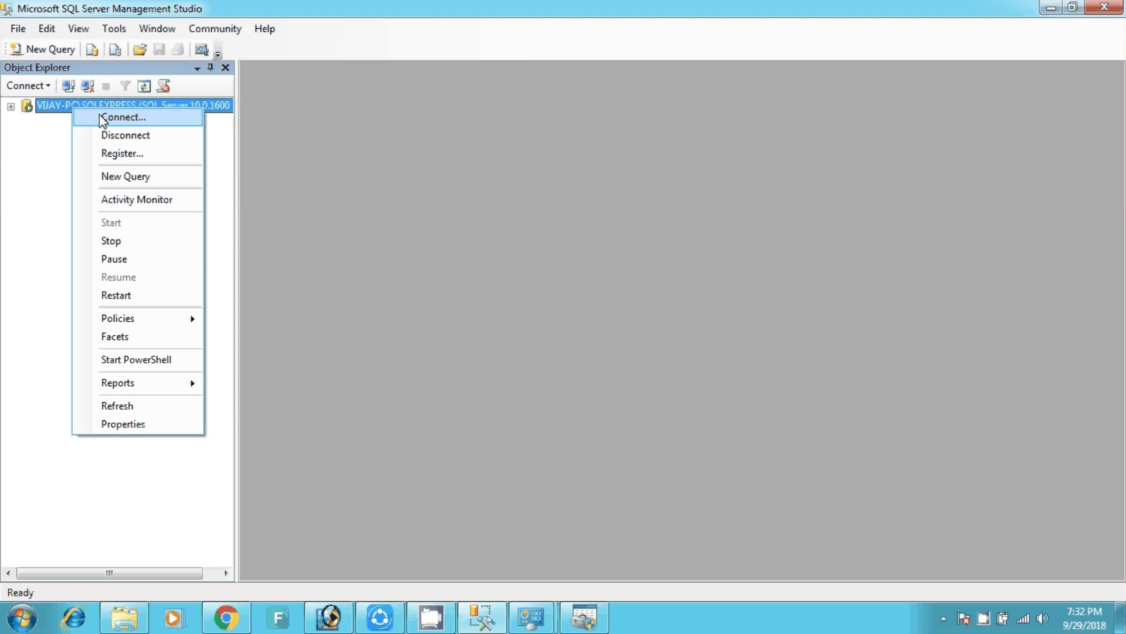
click(100, 117)
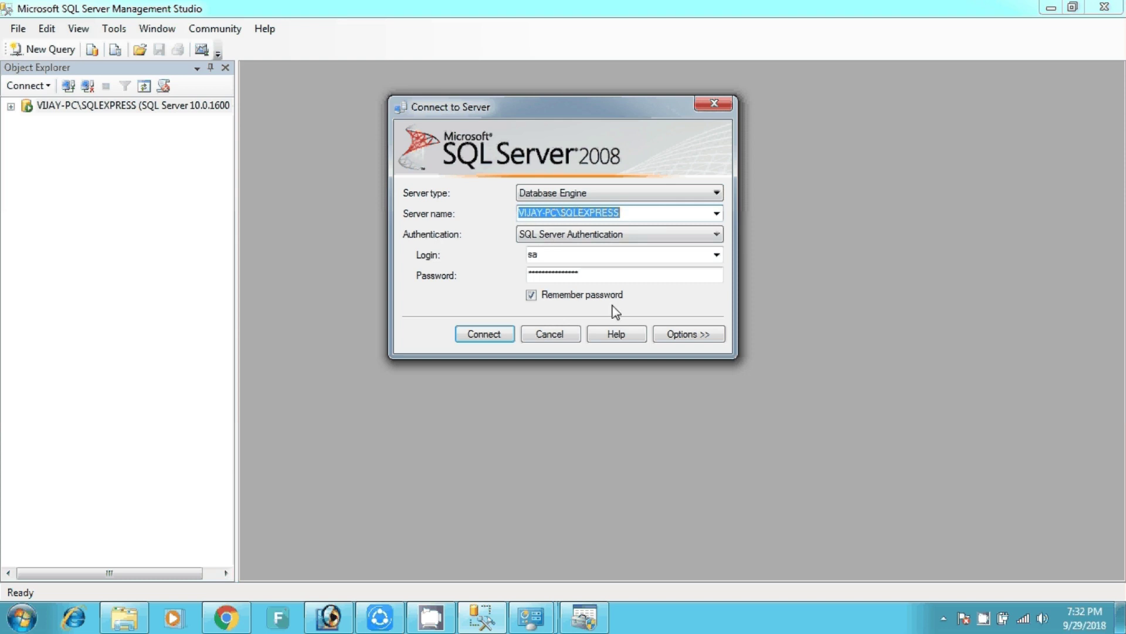
Paste the local SQLEXPRESS server name into the DSN wizard and advance to authentication.
key(alt+Tab)
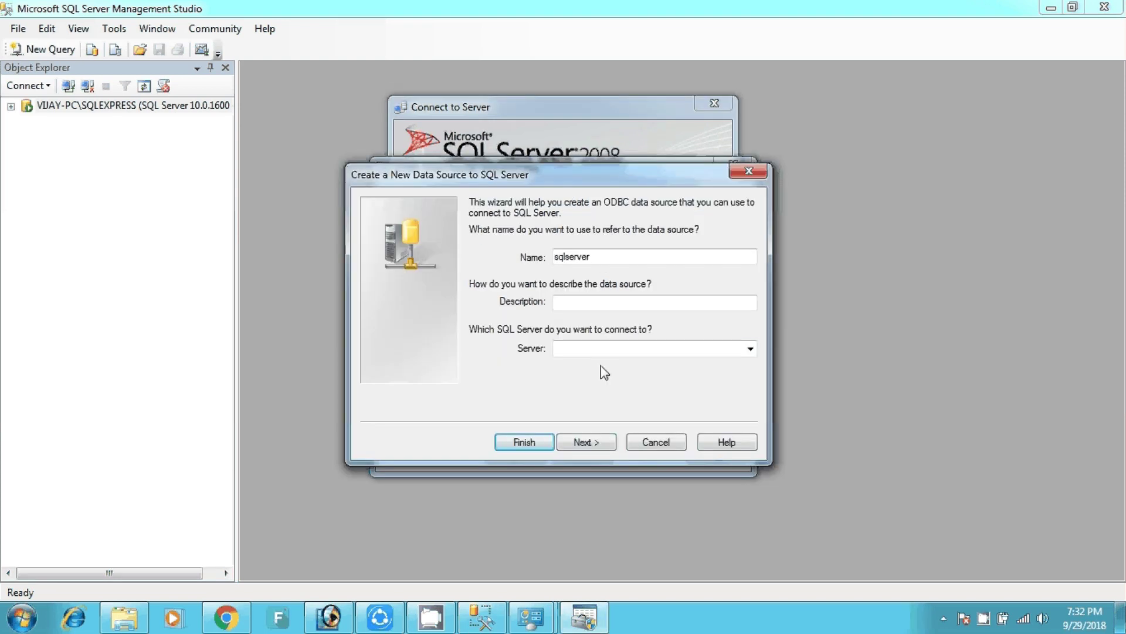
click(604, 349)
text(VIJAY-PC\SQLEXPRESS)
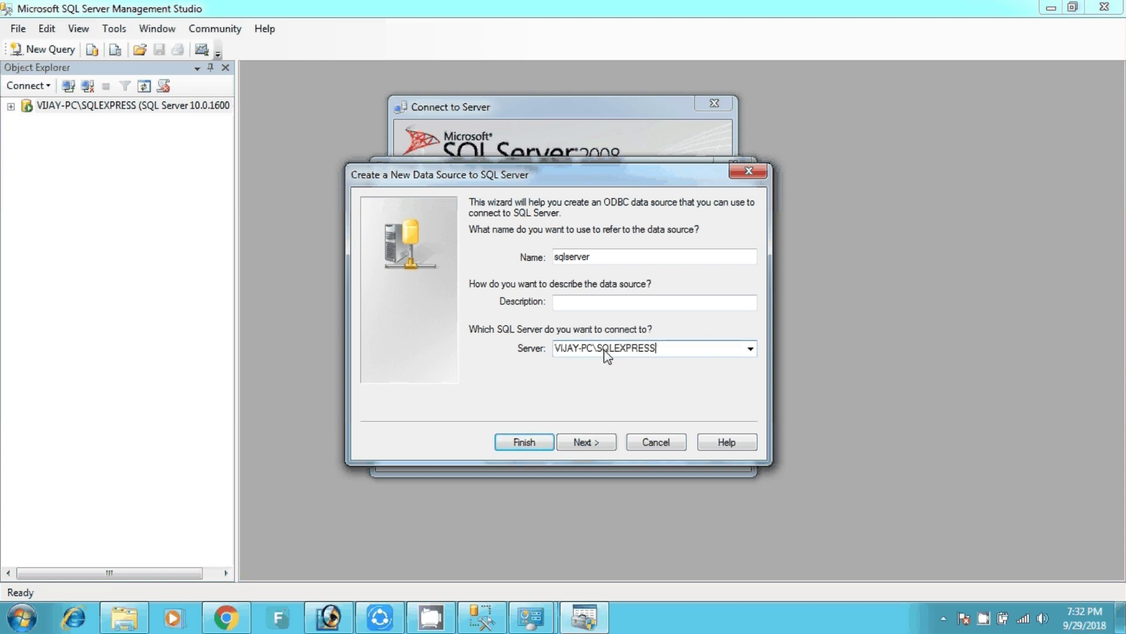
click(592, 441)
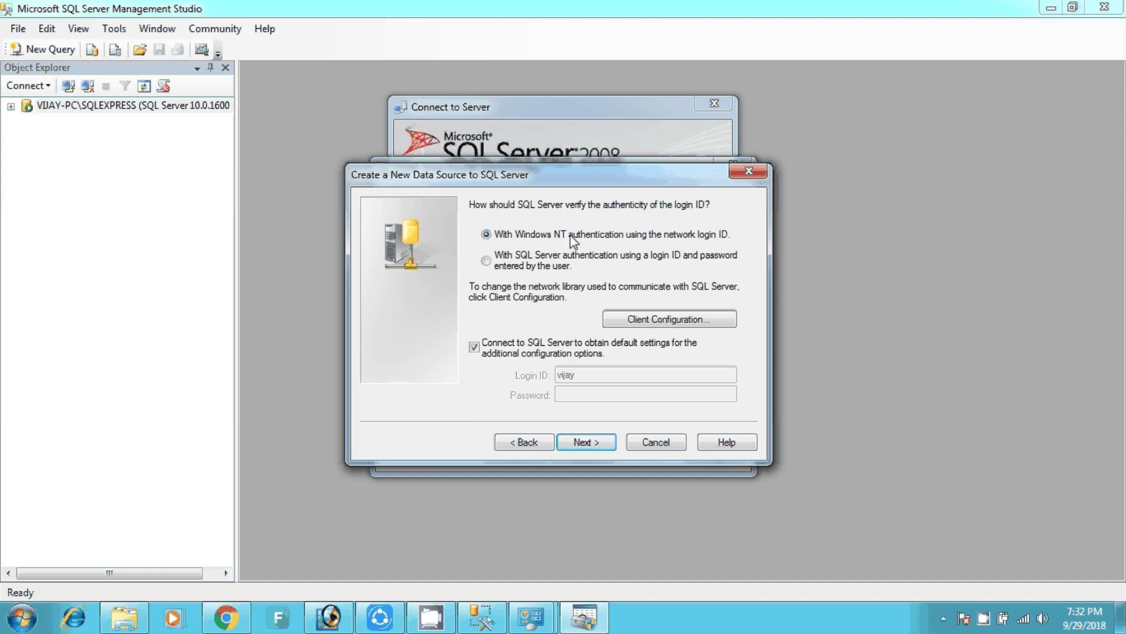
Use SQL Server authentication with login ID sa and its password.
click(512, 264)
click(592, 375)
drag(593, 375, 498, 375)
text(sa)
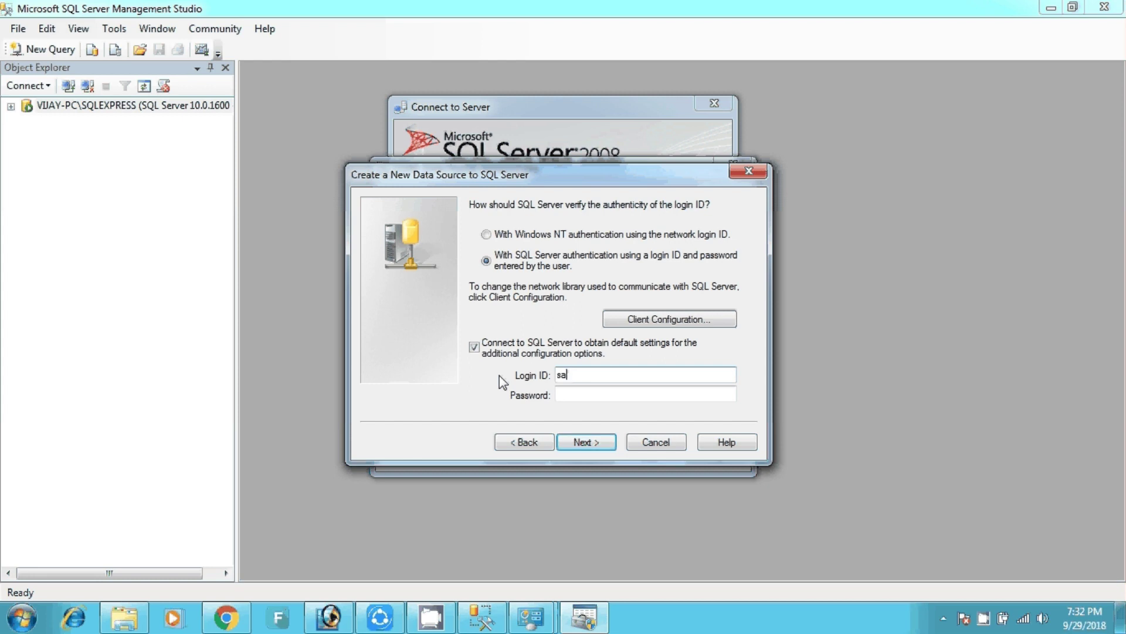
click(581, 398)
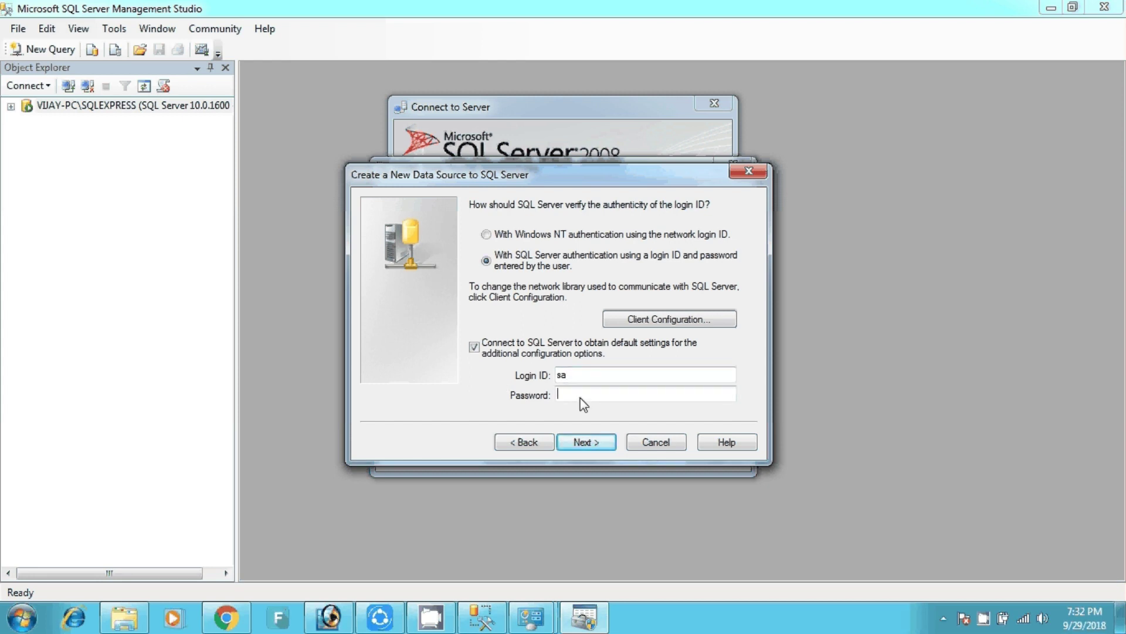
text(12345678)
click(590, 443)
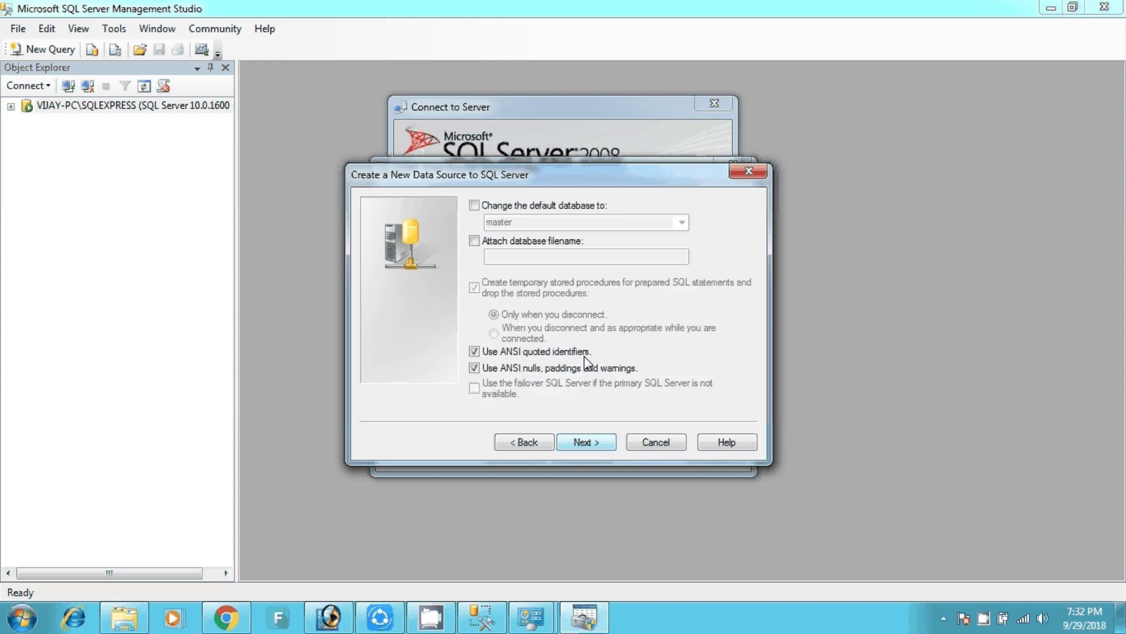
Change the data source's default database to demo.
click(557, 208)
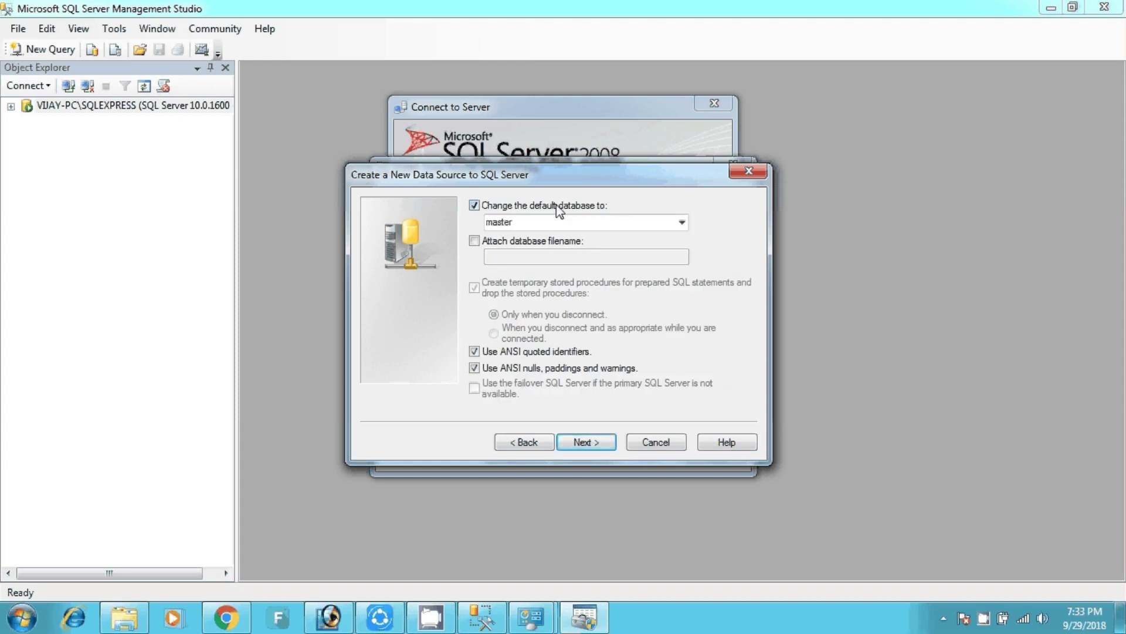
click(681, 223)
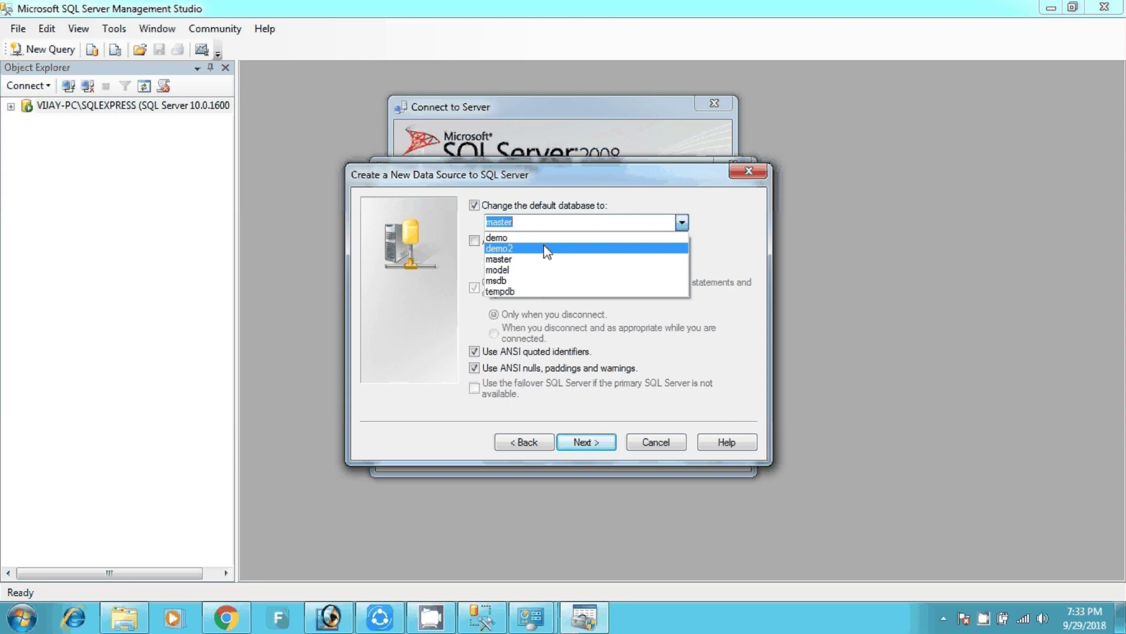
click(512, 239)
click(591, 444)
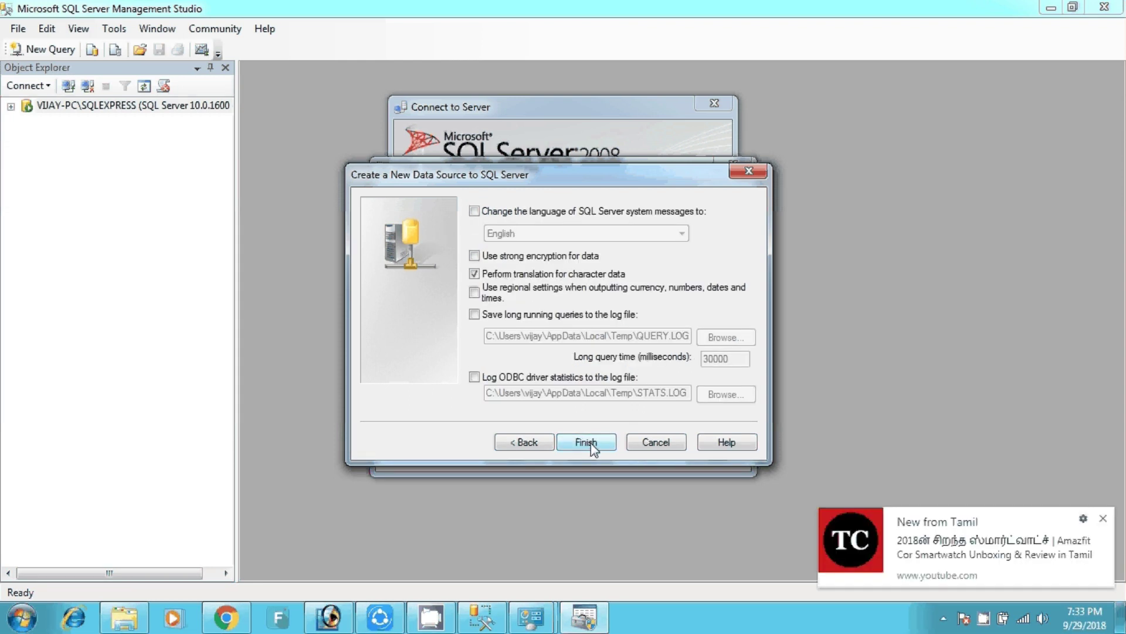
Finish the sqlserver data source, run Test Data Source successfully, and confirm both dialogs.
click(1102, 520)
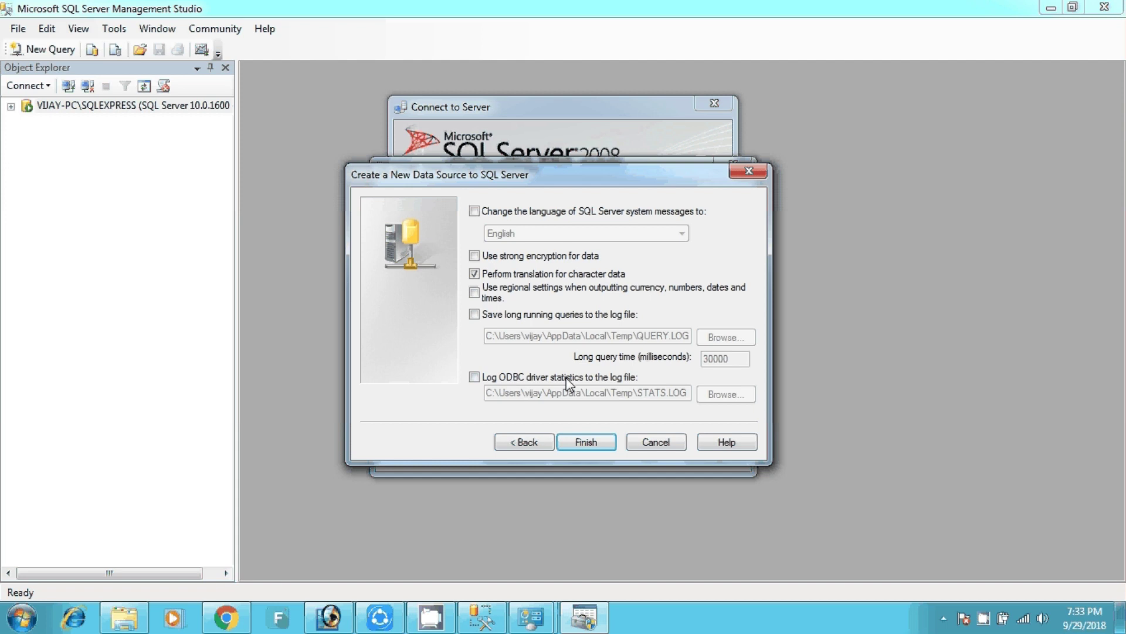
click(586, 450)
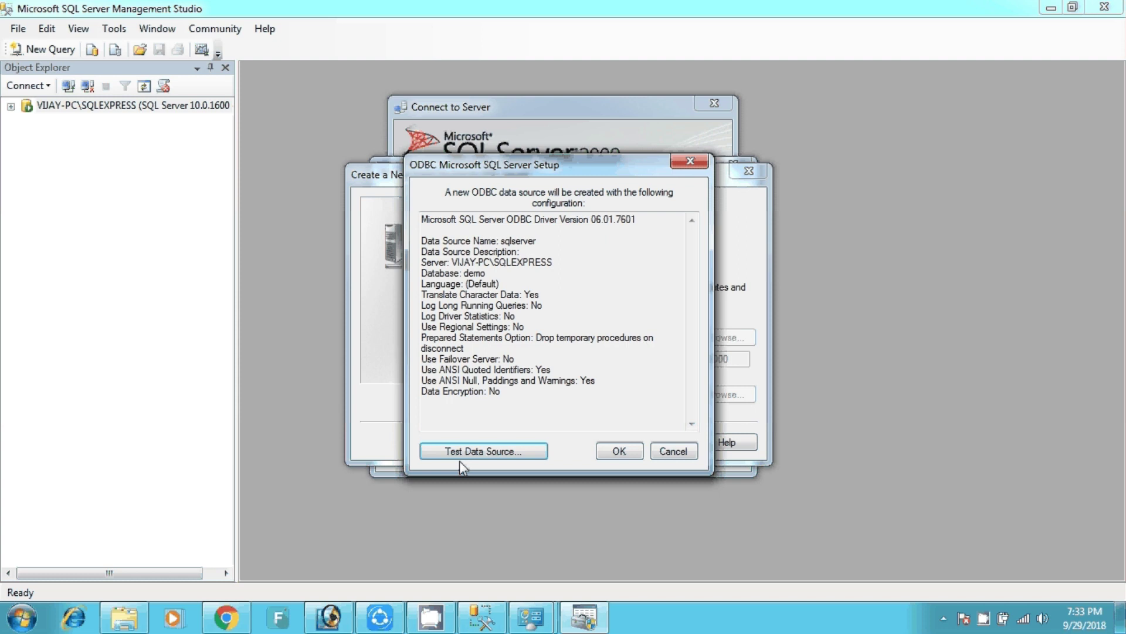
click(496, 451)
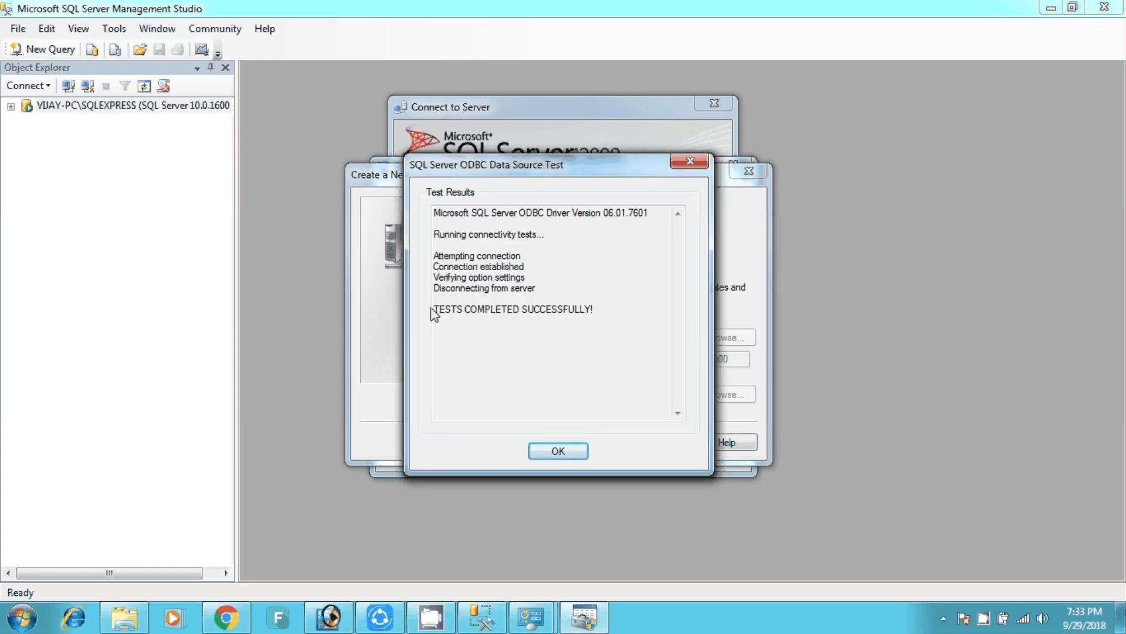
drag(434, 311, 601, 317)
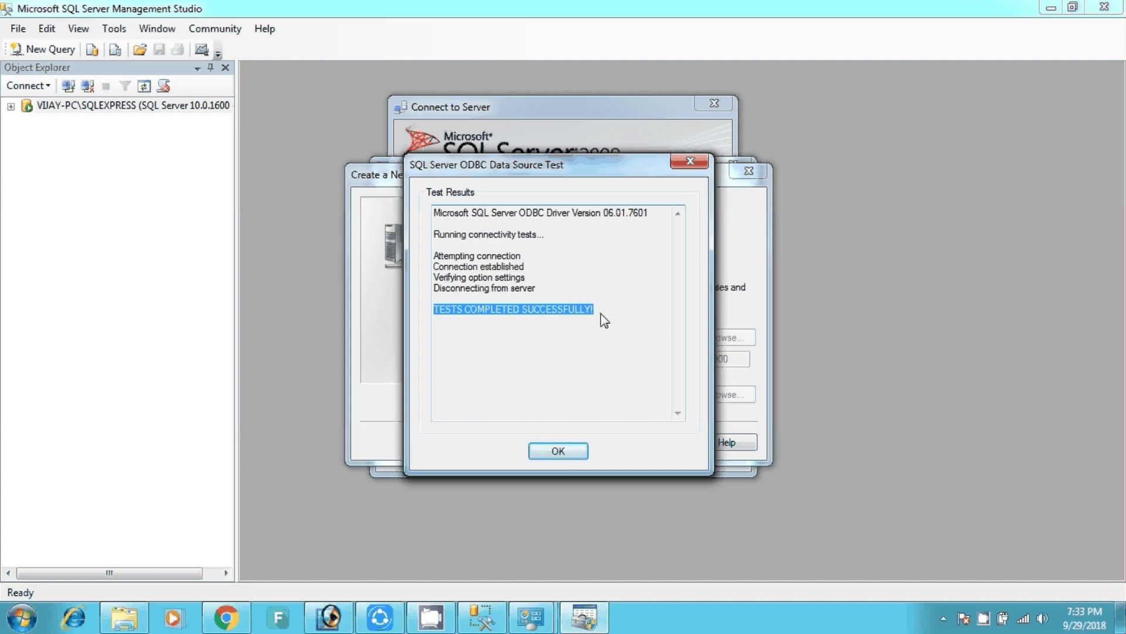
click(552, 449)
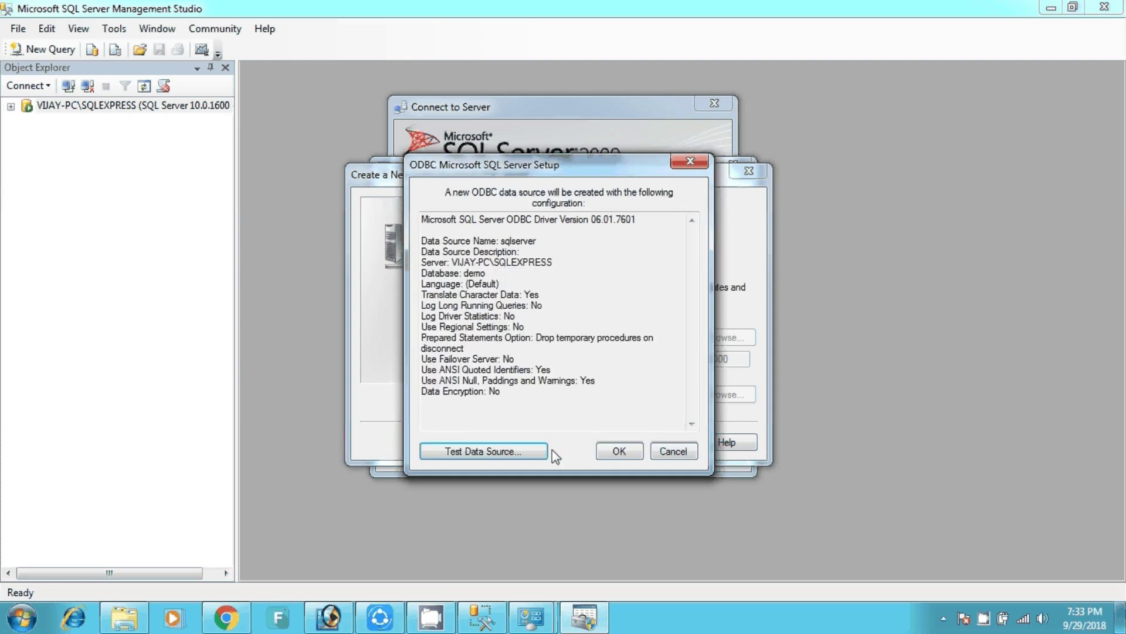
click(624, 453)
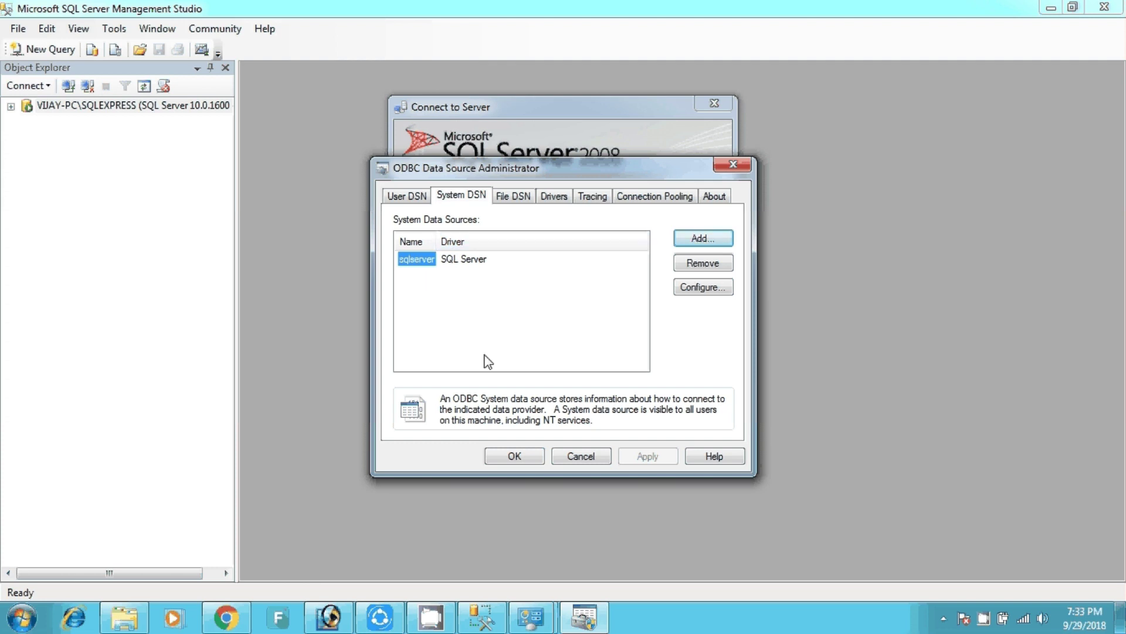
Close ODBC Data Source Administrator with OK, keeping the saved sqlserver System DSN.
click(503, 457)
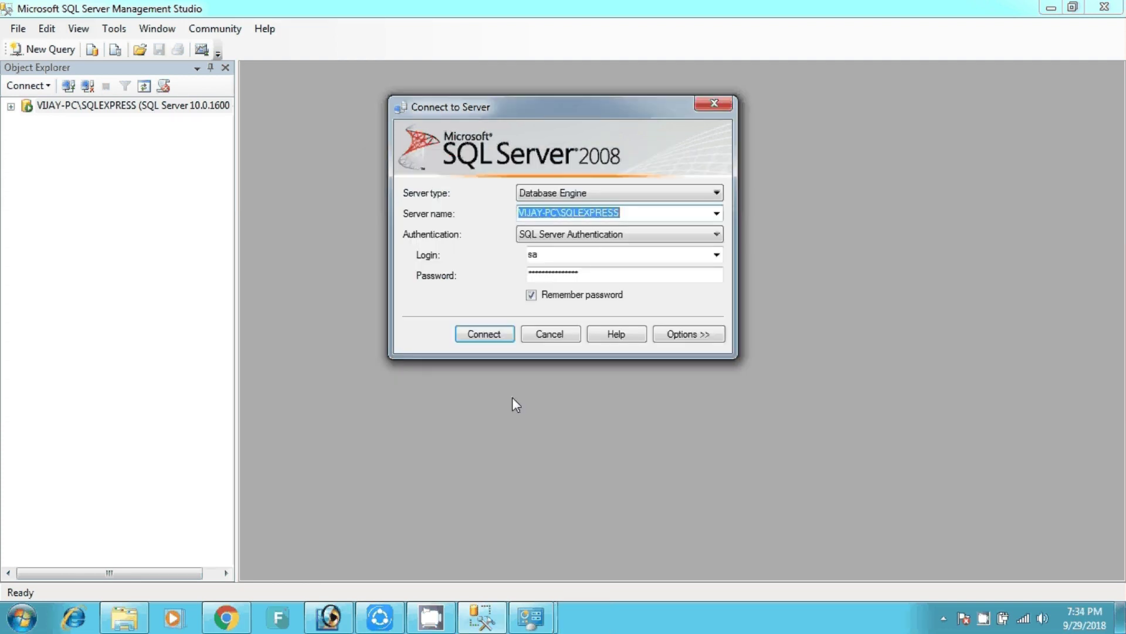